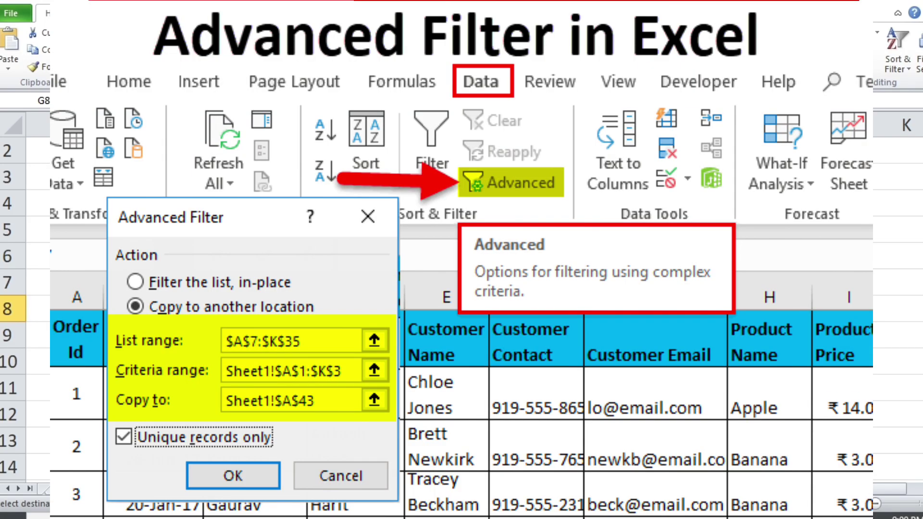
- On the Advance Filter sheet, show the Sort & Filter options for the Region/Sales table
{"action": "left_click", "coordinate": [897, 53]}
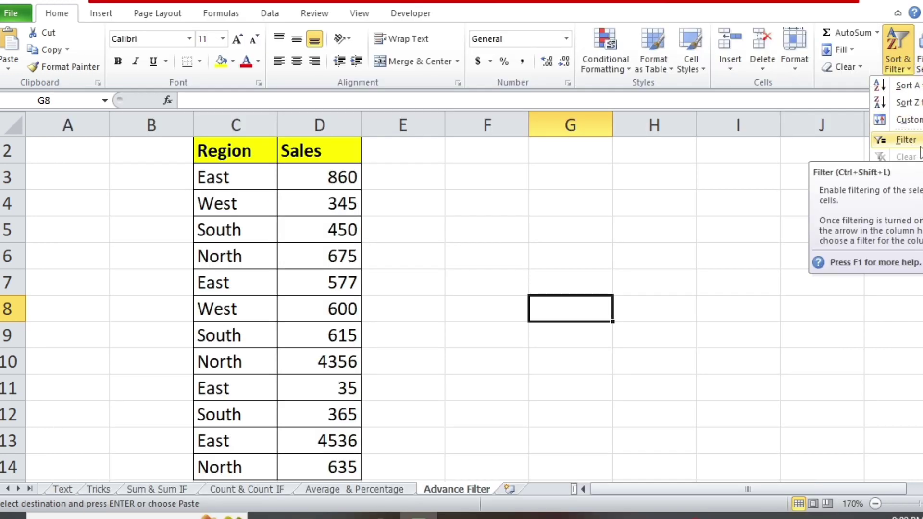
- Turn on filter arrows for the Region and Sales headers in C2:D2
{"action": "left_click_drag", "start_coordinate": [216, 149], "coordinate": [308, 151]}
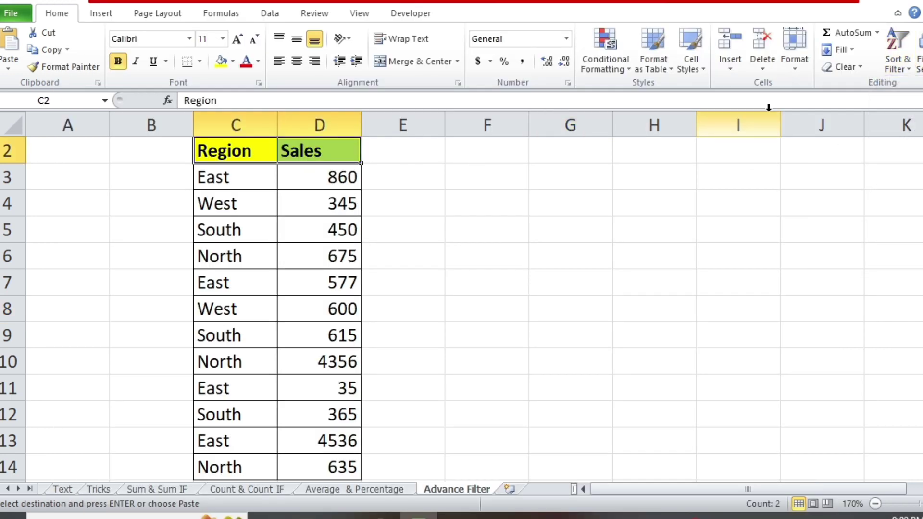
{"action": "left_click", "coordinate": [897, 60]}
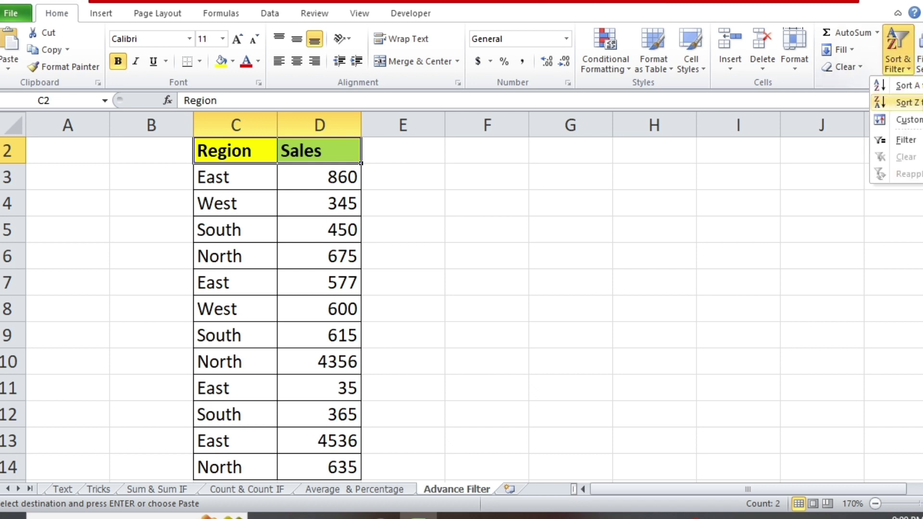
{"action": "left_click", "coordinate": [906, 139]}
{"action": "left_click", "coordinate": [431, 225]}
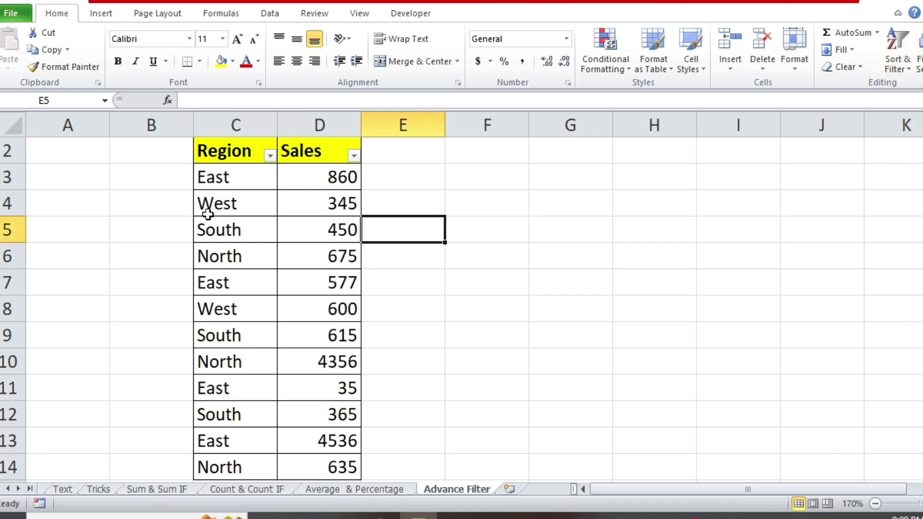
- Filter Region to North only, leaving rows 675, 4356 and 635 visible
{"action": "left_click", "coordinate": [269, 155]}
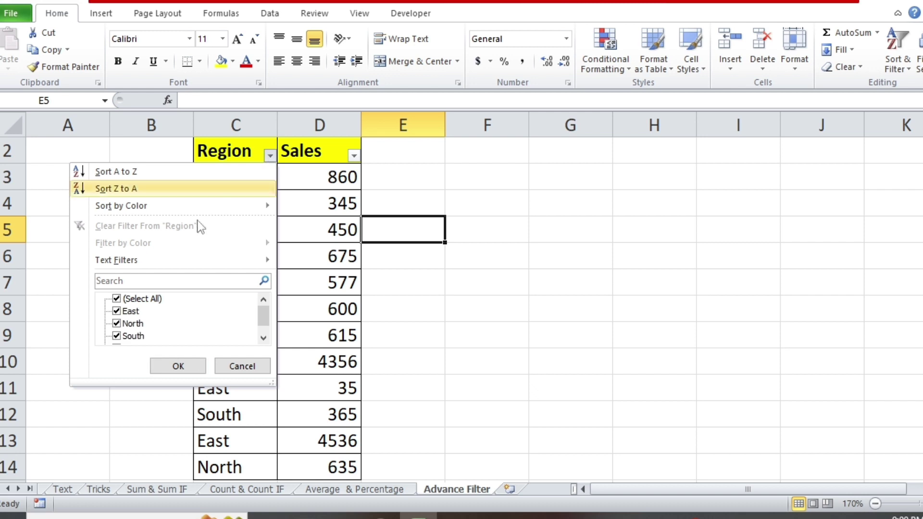
{"action": "left_click", "coordinate": [153, 299]}
{"action": "left_click", "coordinate": [137, 324]}
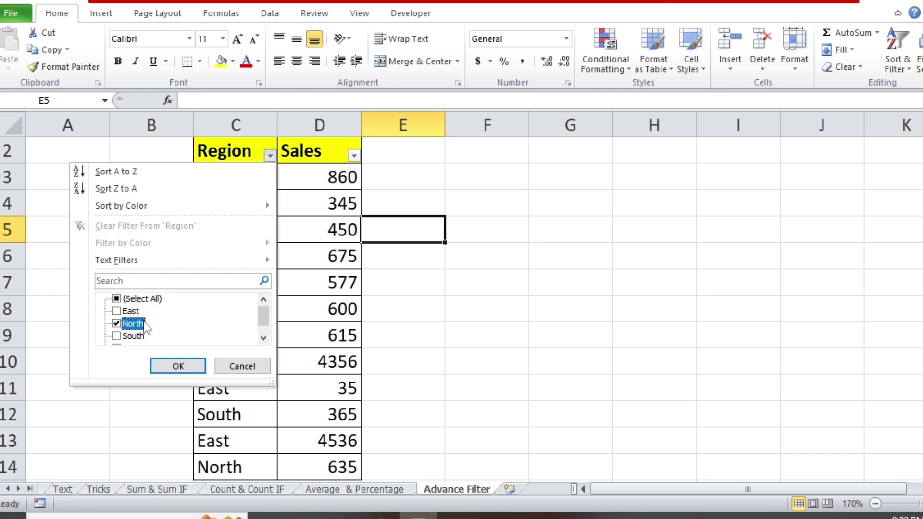
{"action": "left_click", "coordinate": [163, 367]}
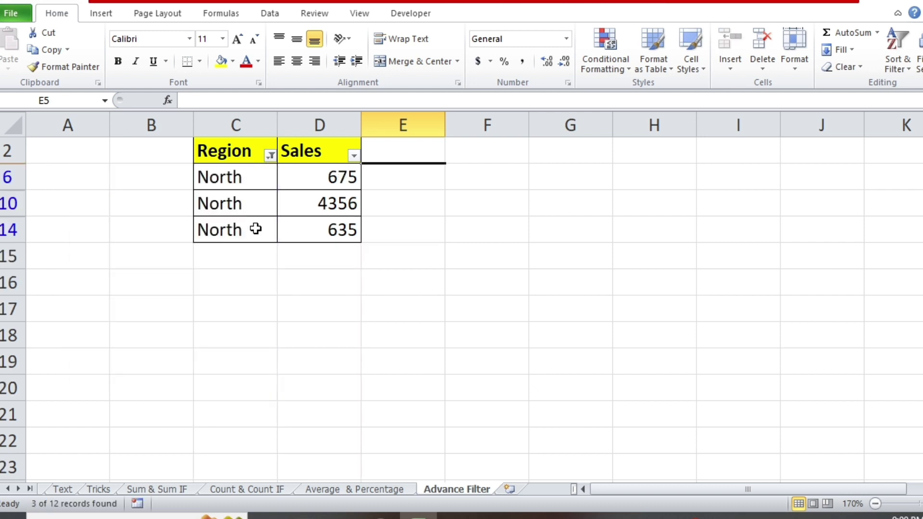
{"action": "left_click_drag", "start_coordinate": [221, 175], "coordinate": [328, 234]}
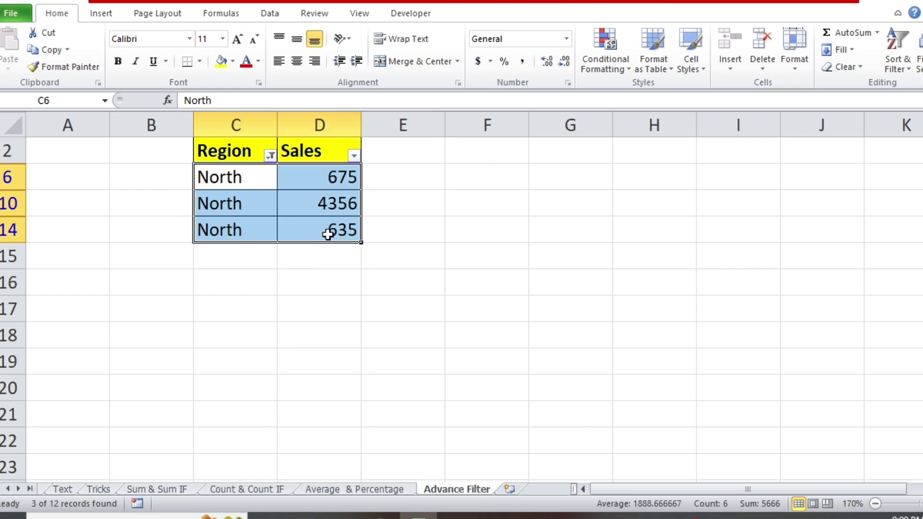
- Re-tick Select All in the Region filter so all twelve rows reappear
{"action": "left_click", "coordinate": [272, 158]}
{"action": "left_click", "coordinate": [143, 299]}
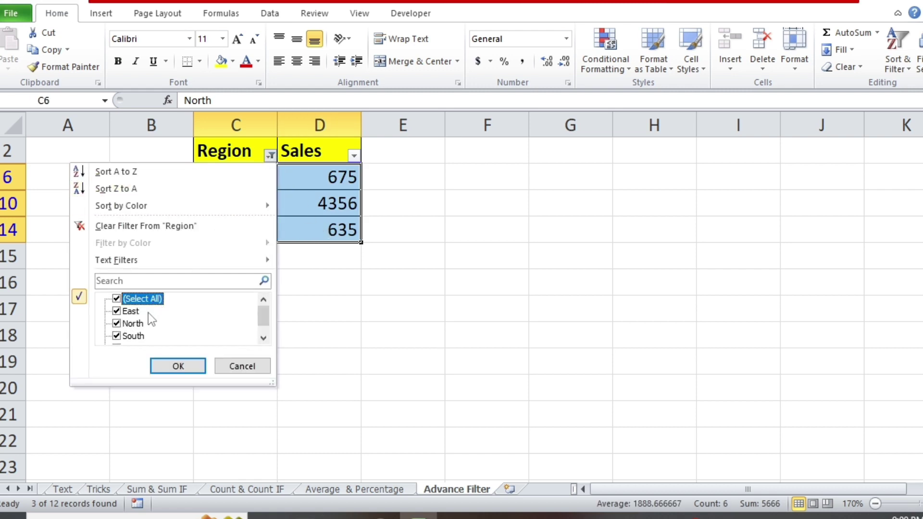
{"action": "left_click", "coordinate": [179, 368]}
{"action": "left_click", "coordinate": [467, 321]}
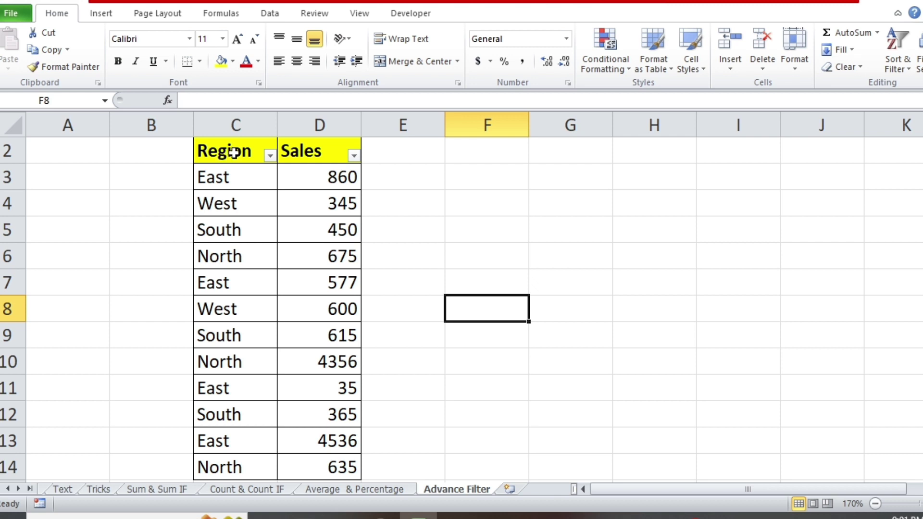
- Review the unfiltered Region/Sales data, ending with J6 selected and the Data ribbon shown
{"action": "left_click", "coordinate": [269, 155]}
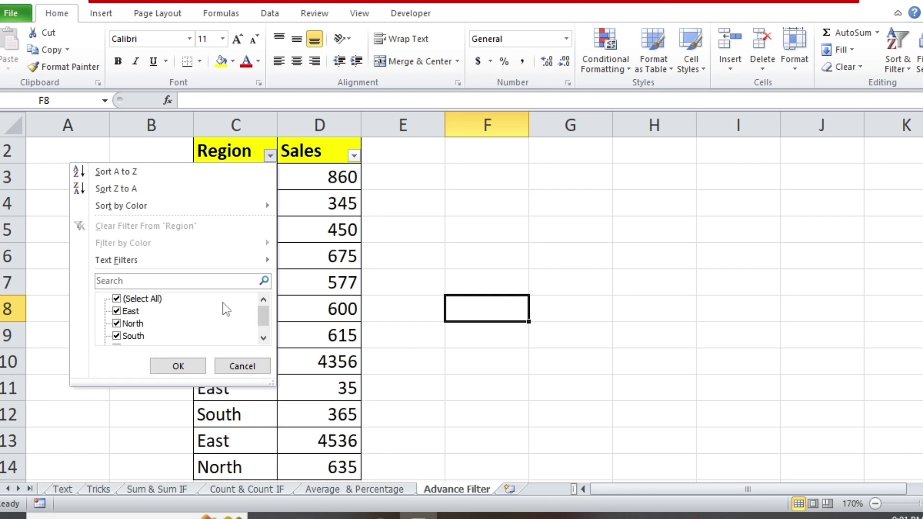
{"action": "left_click", "coordinate": [259, 366]}
{"action": "left_click", "coordinate": [357, 302]}
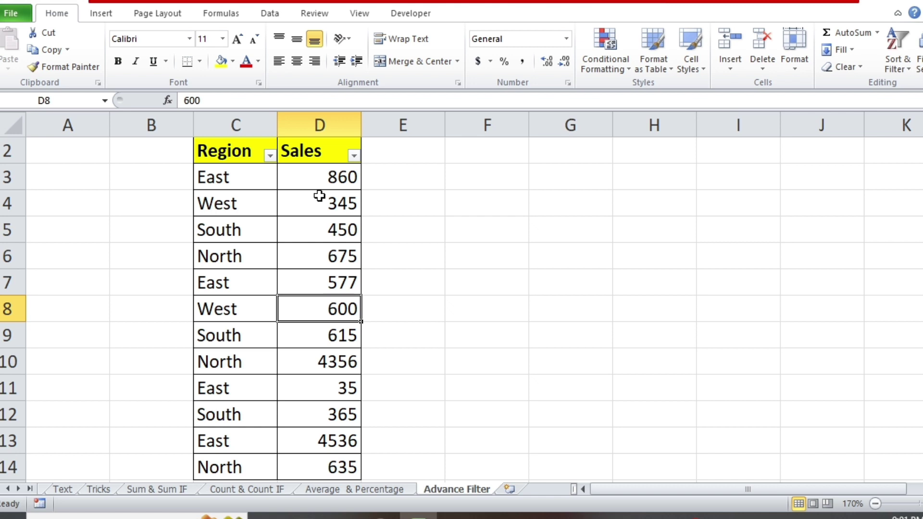
{"action": "mouse_move", "coordinate": [200, 179]}
{"action": "left_mouse_down"}
{"action": "mouse_move", "coordinate": [276, 389]}
{"action": "mouse_move", "coordinate": [323, 465]}
{"action": "left_mouse_up"}
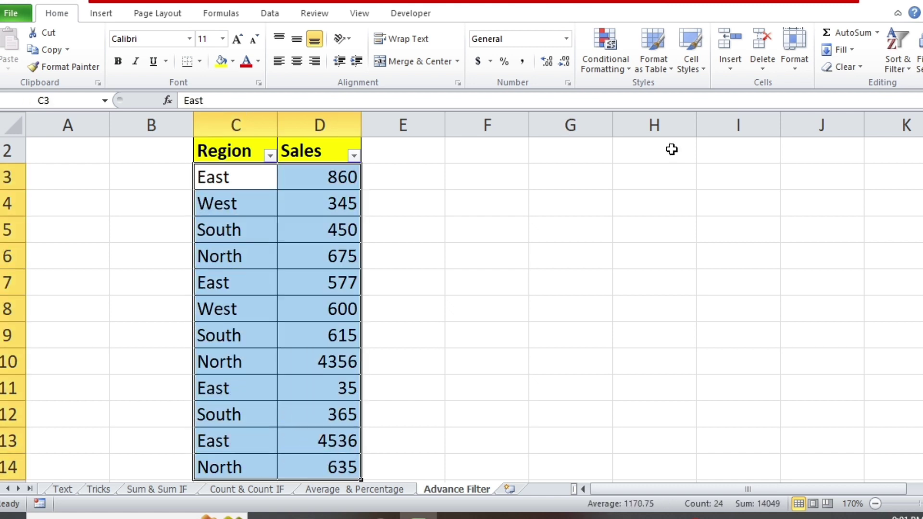
{"action": "left_click", "coordinate": [819, 248]}
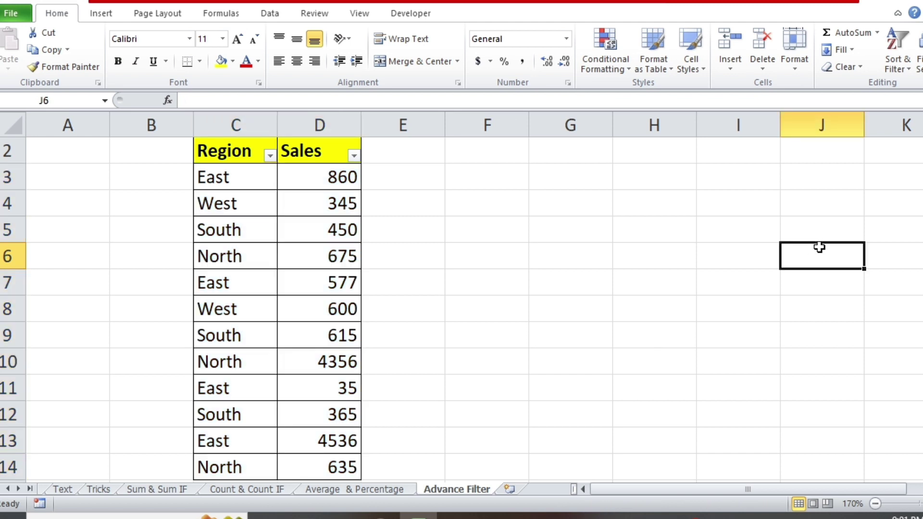
{"action": "left_click", "coordinate": [267, 15]}
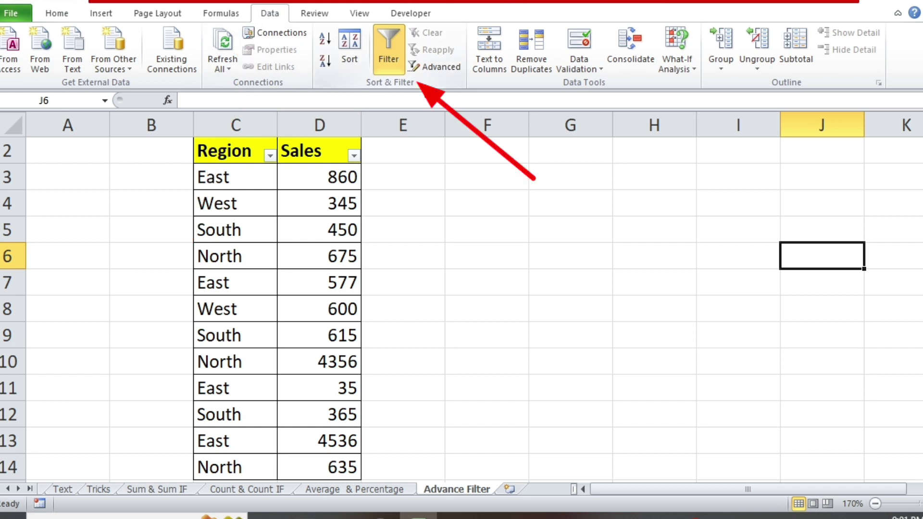
{"action": "left_click", "coordinate": [439, 72]}
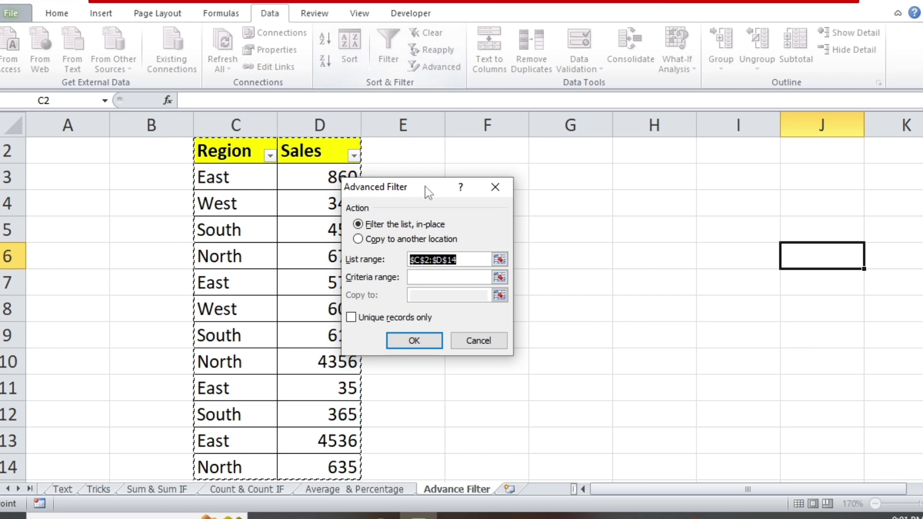
{"action": "left_click_drag", "start_coordinate": [424, 187], "coordinate": [684, 166]}
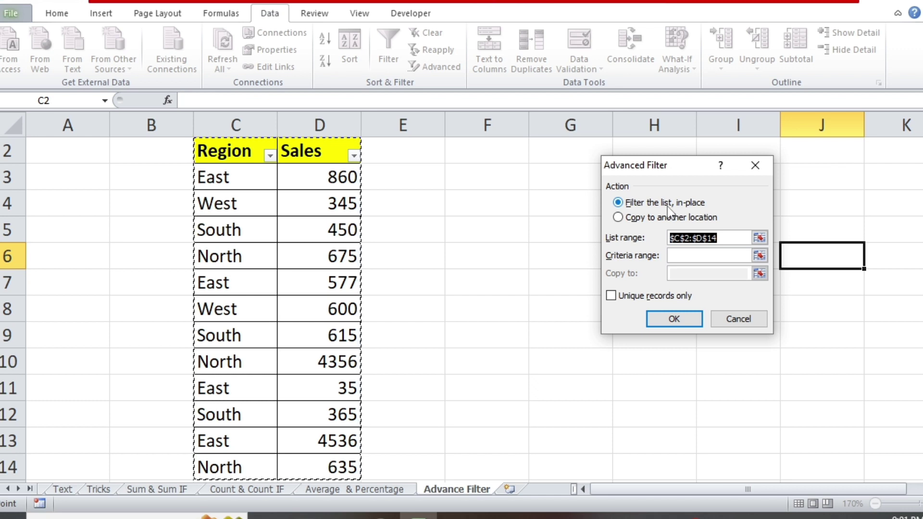
{"action": "left_click_drag", "start_coordinate": [687, 168], "coordinate": [771, 146]}
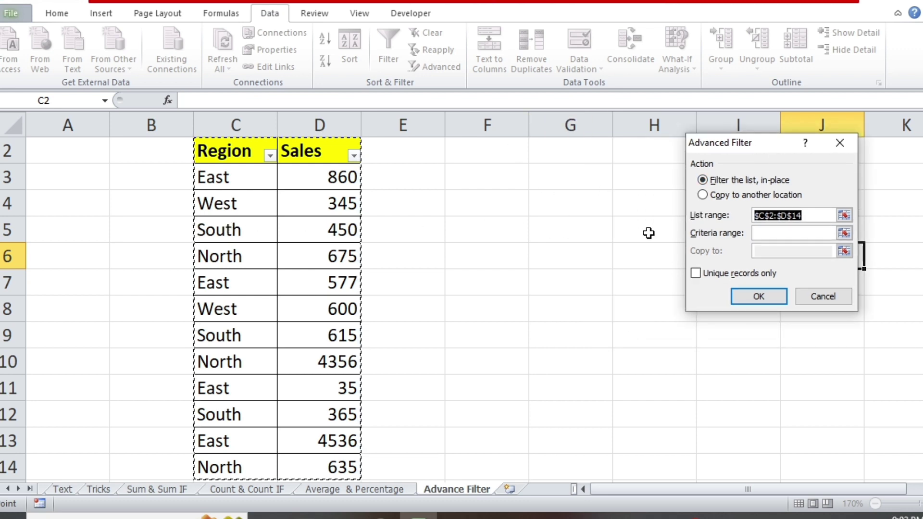
{"action": "left_click", "coordinate": [743, 199]}
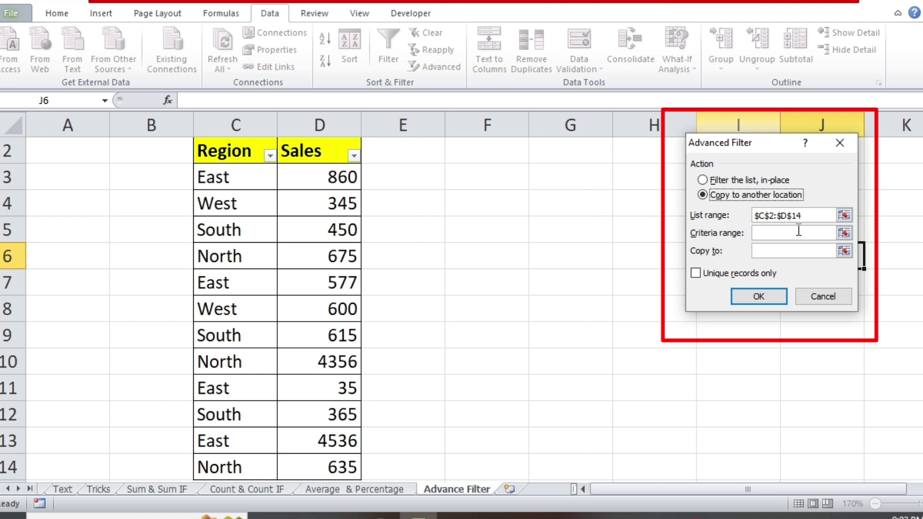
{"action": "left_click", "coordinate": [808, 215]}
{"action": "left_click", "coordinate": [794, 233]}
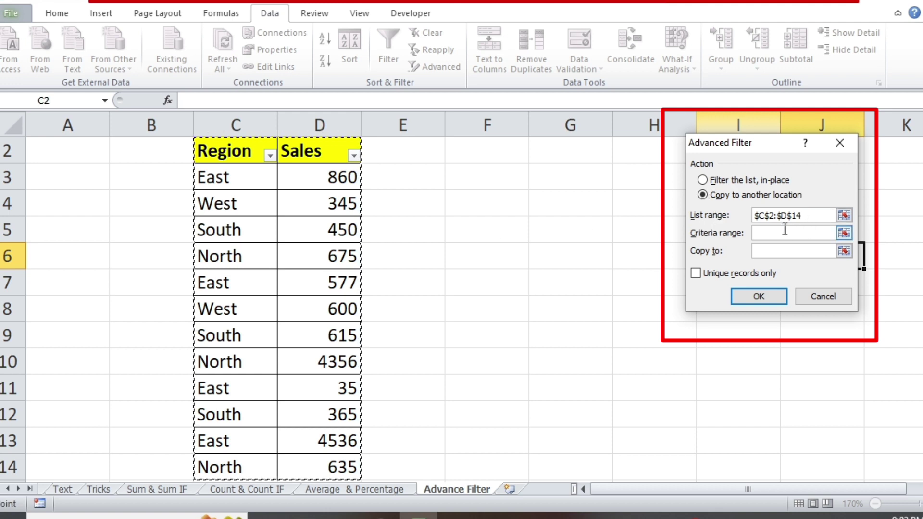
{"action": "left_click", "coordinate": [793, 235]}
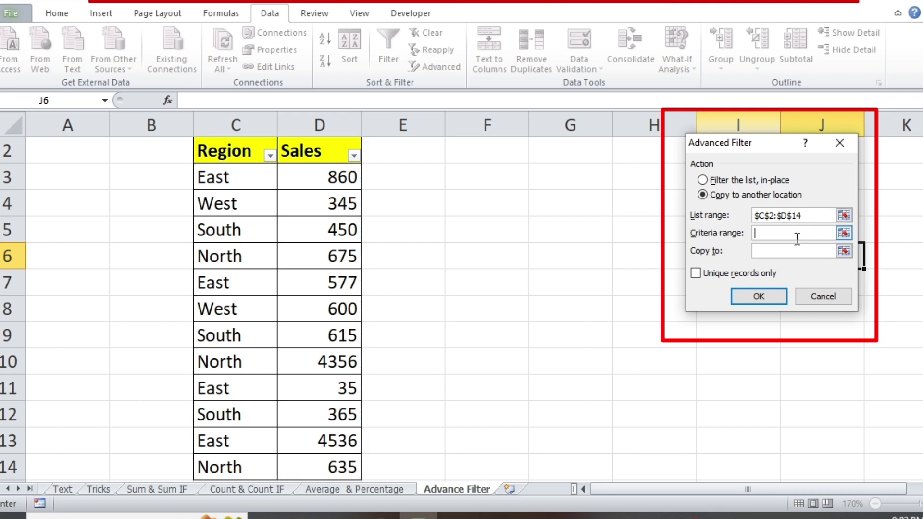
- Copy the Region and Sales headers into G3:H3 as a criteria block
{"action": "left_click", "coordinate": [838, 143]}
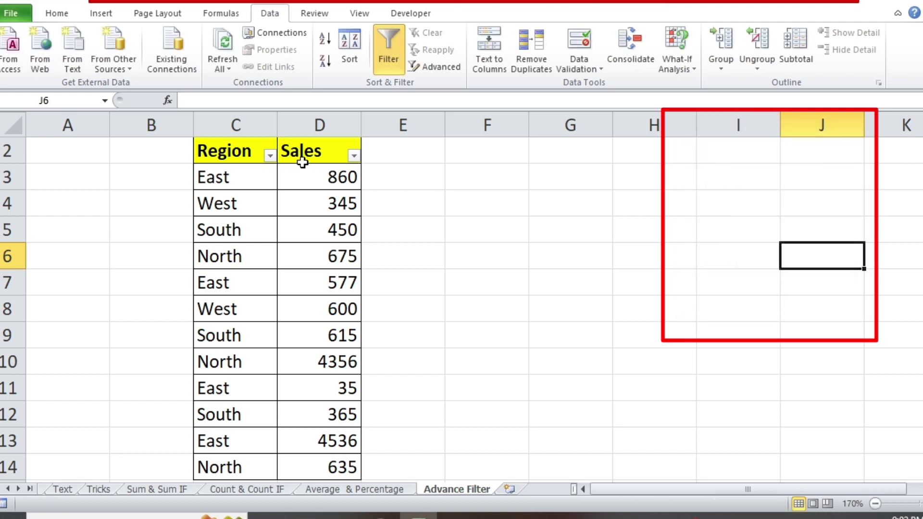
{"action": "left_click_drag", "start_coordinate": [240, 151], "coordinate": [341, 149]}
{"action": "key", "text": "ctrl+c"}
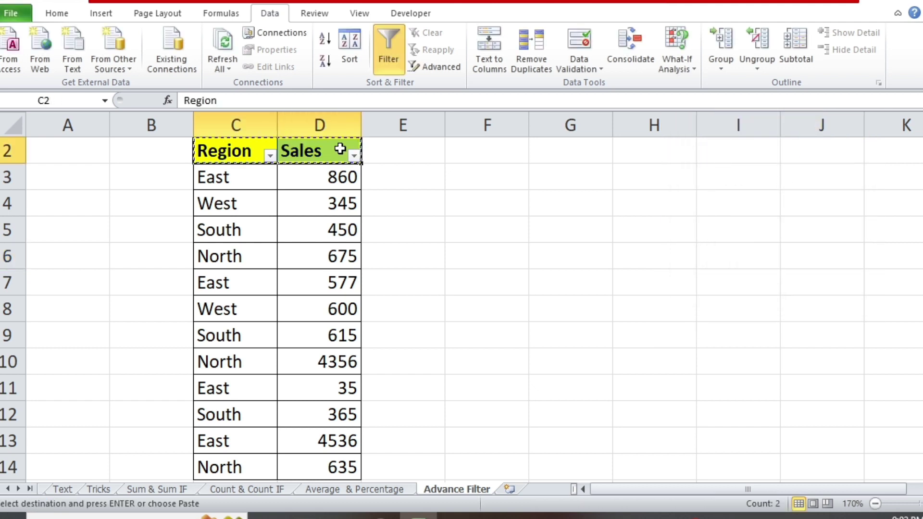
{"action": "left_click", "coordinate": [566, 178]}
{"action": "key", "text": "ctrl+v"}
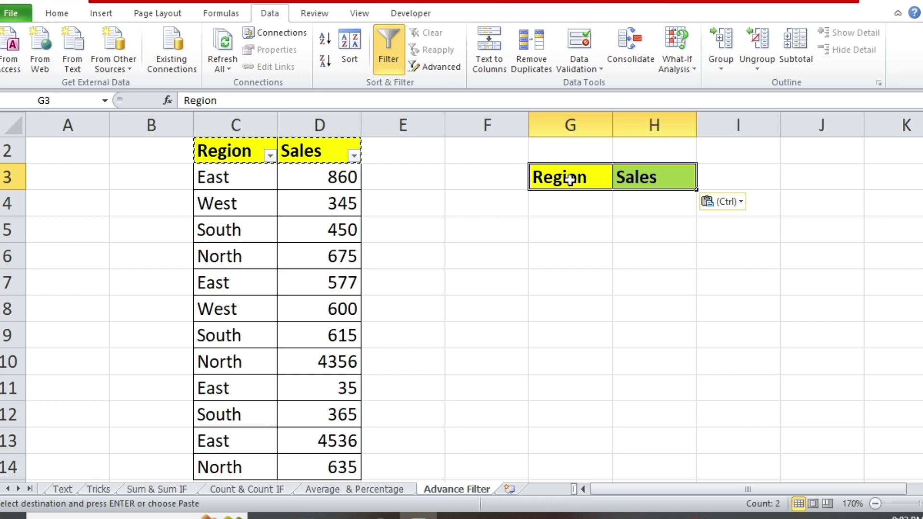
- Copy South from C5 into G4 as the Region criterion and check the criteria cells
{"action": "left_click", "coordinate": [255, 195]}
{"action": "left_click", "coordinate": [244, 226]}
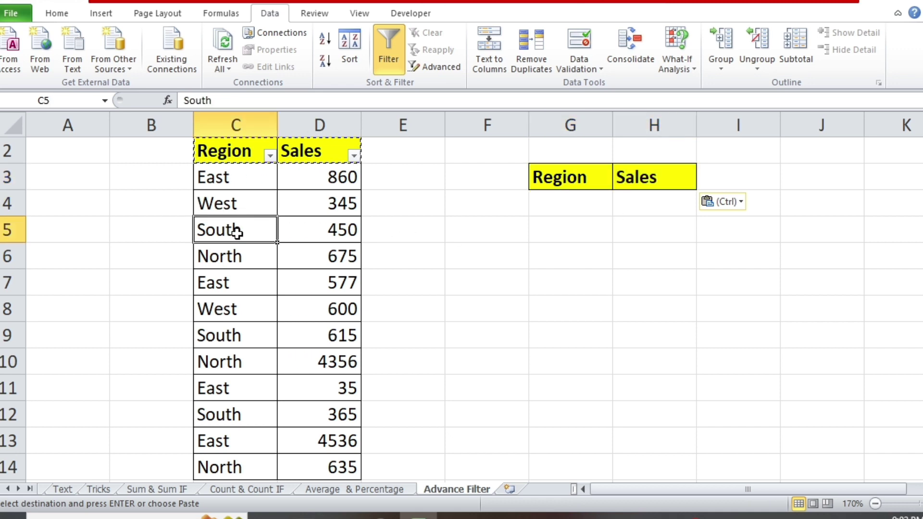
{"action": "key", "text": "ctrl+c"}
{"action": "left_click", "coordinate": [587, 206]}
{"action": "key", "text": "ctrl+v"}
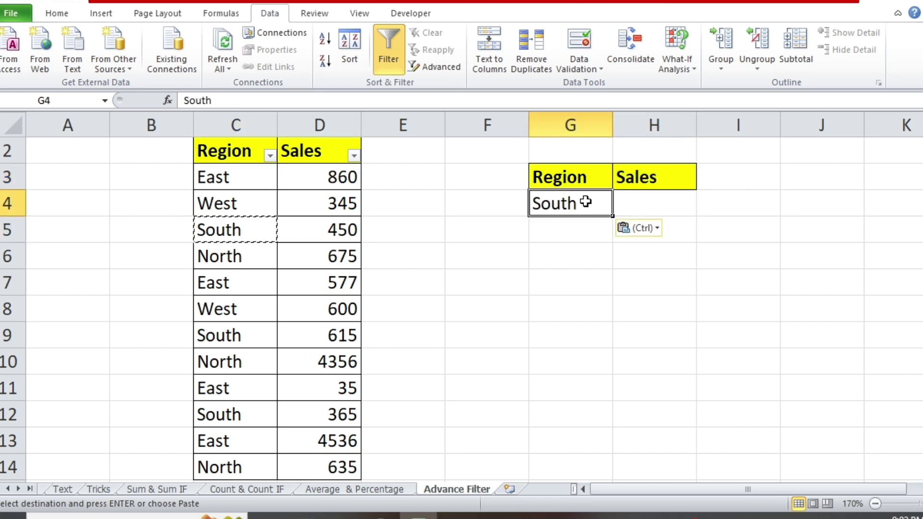
{"action": "left_click", "coordinate": [645, 263]}
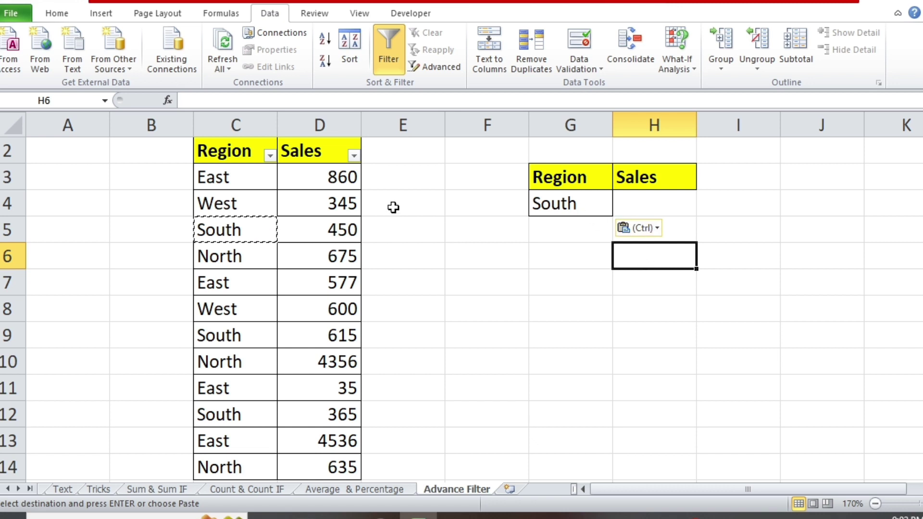
{"action": "left_click", "coordinate": [621, 201]}
{"action": "left_click", "coordinate": [533, 209]}
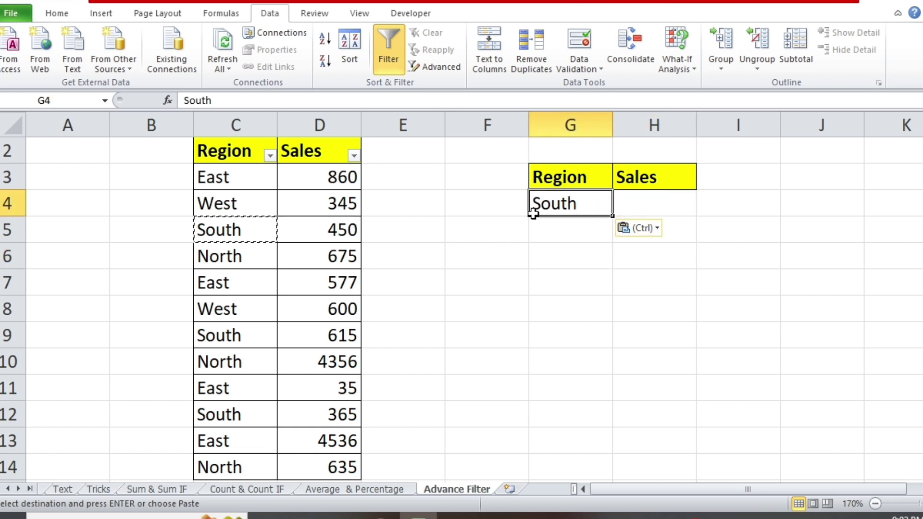
{"action": "left_click", "coordinate": [559, 182]}
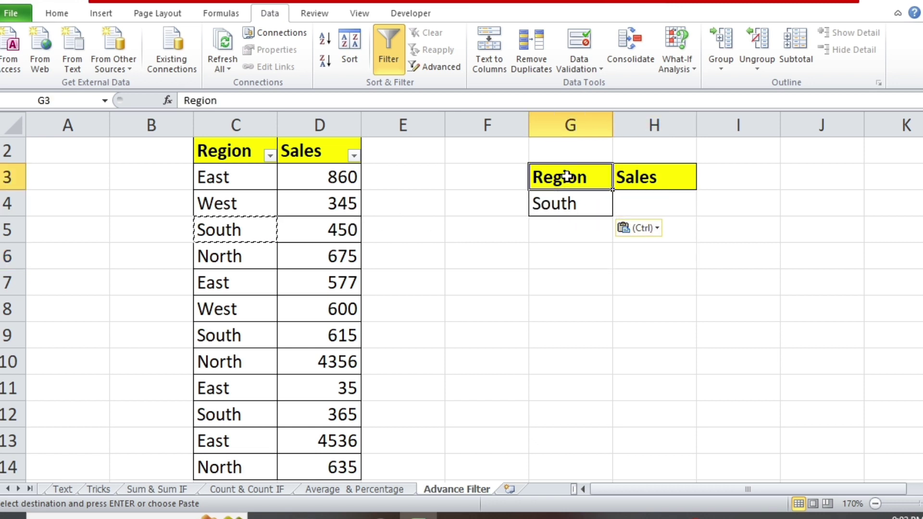
{"action": "left_click", "coordinate": [558, 214]}
- In Advanced Filter, set the criteria range to G3:G4
{"action": "left_click", "coordinate": [440, 68]}
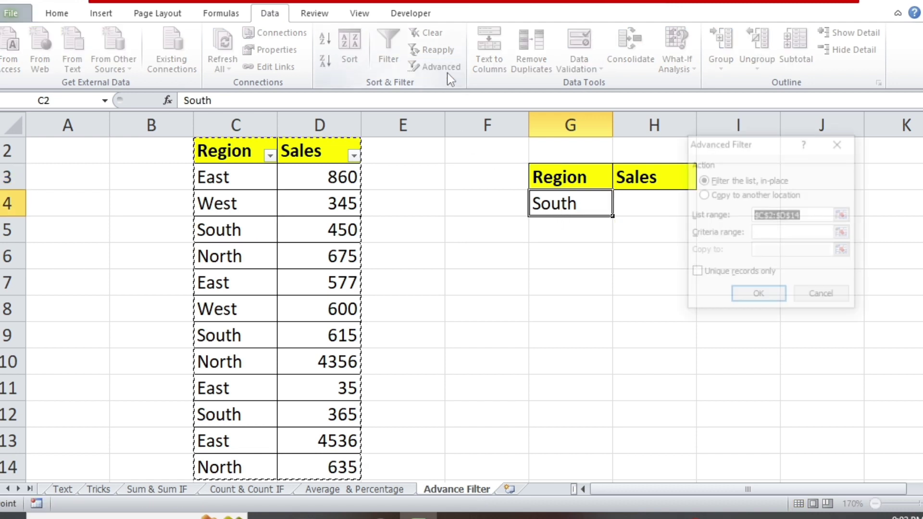
{"action": "left_click", "coordinate": [796, 234]}
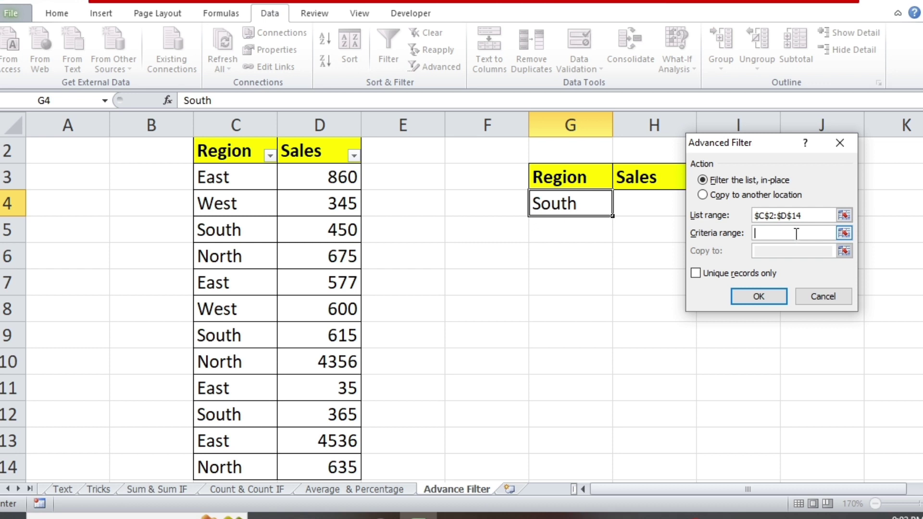
{"action": "left_click", "coordinate": [554, 173]}
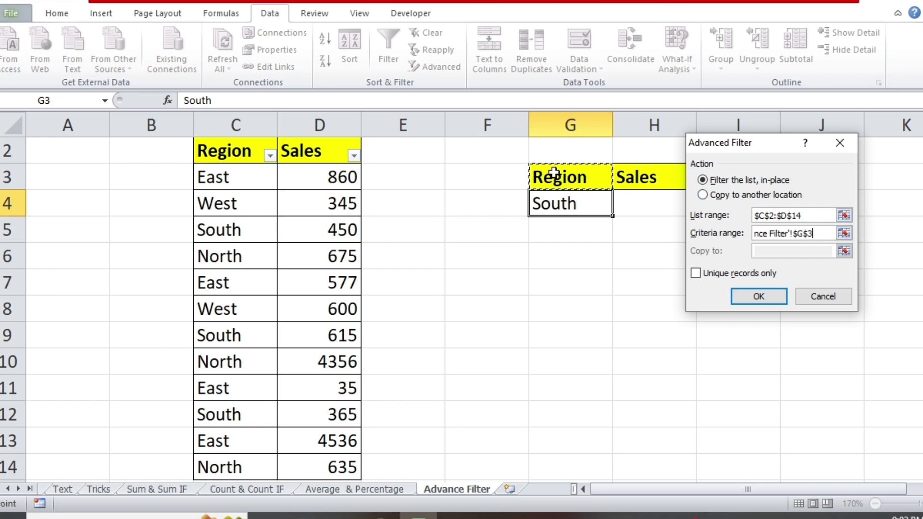
{"action": "left_click_drag", "start_coordinate": [558, 175], "coordinate": [569, 197]}
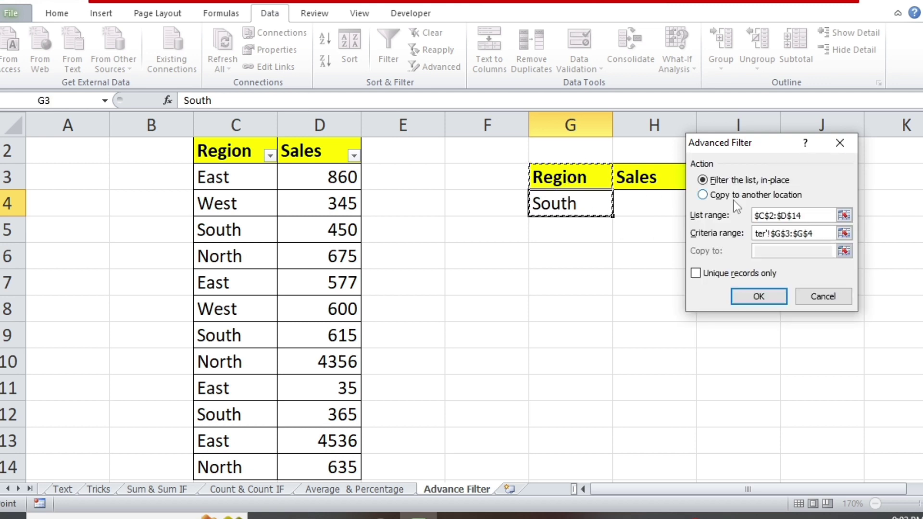
- Copy the filtered South rows to G7:H11, listing sales 450, 615 and 365
{"action": "left_click", "coordinate": [772, 253]}
{"action": "left_click", "coordinate": [736, 201]}
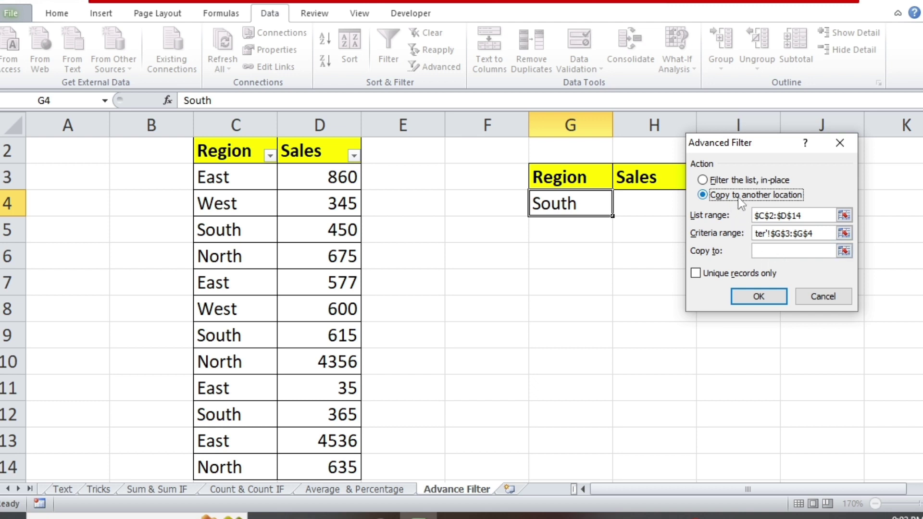
{"action": "left_click", "coordinate": [805, 251]}
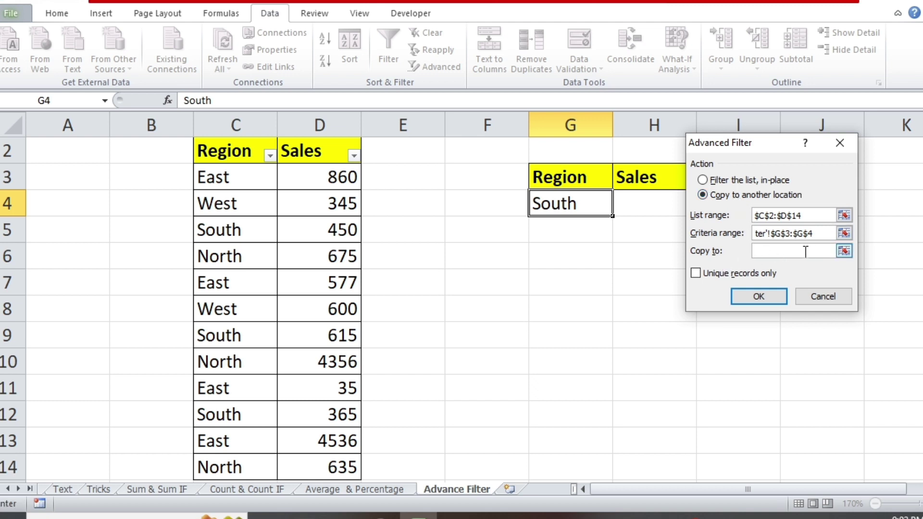
{"action": "left_click_drag", "start_coordinate": [558, 283], "coordinate": [628, 377]}
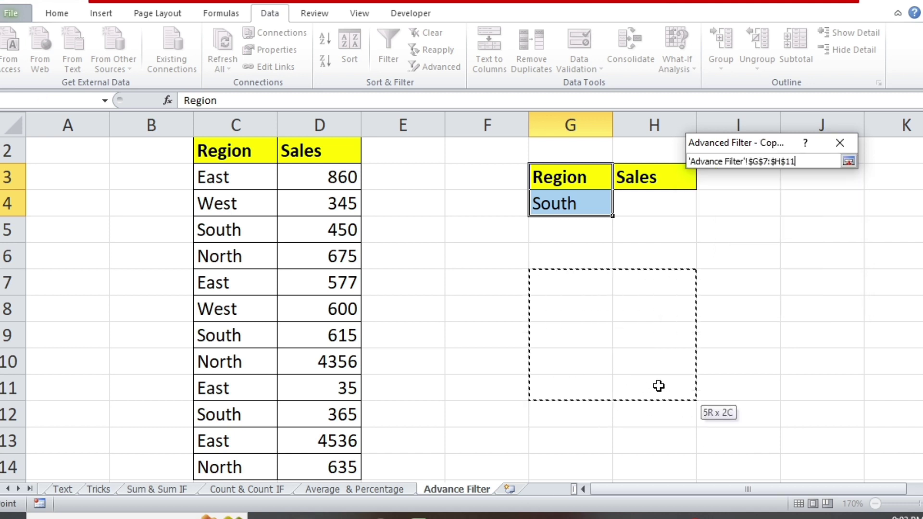
{"action": "left_click_drag", "start_coordinate": [629, 377], "coordinate": [658, 385]}
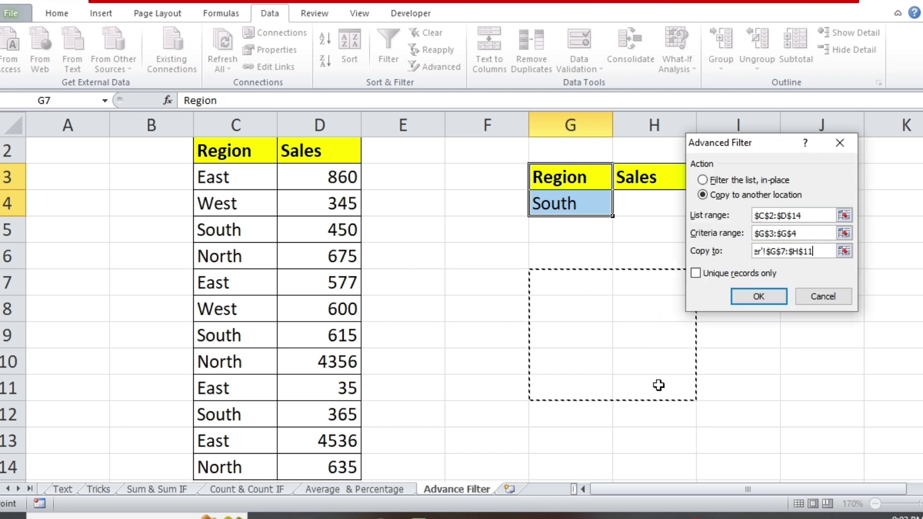
{"action": "left_click", "coordinate": [759, 297]}
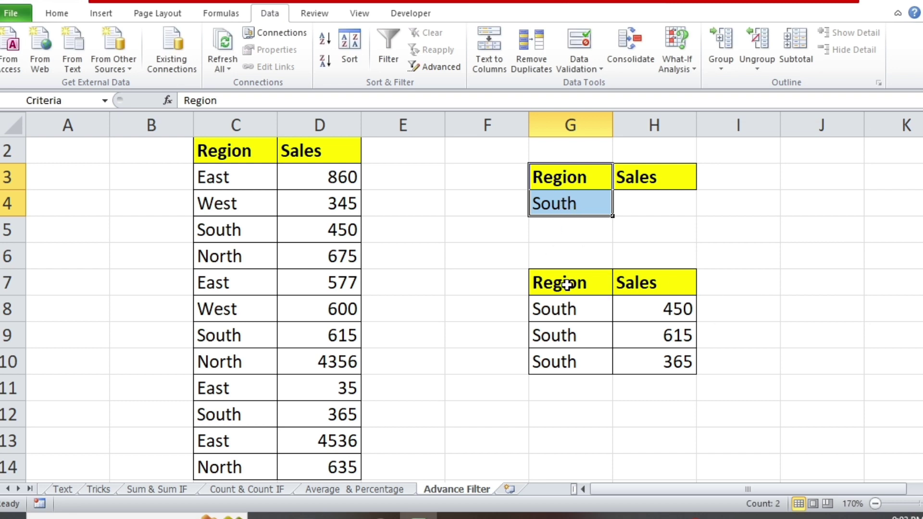
- Replace the South criterion in G4 with East copied from C7
{"action": "left_click_drag", "start_coordinate": [567, 285], "coordinate": [675, 354]}
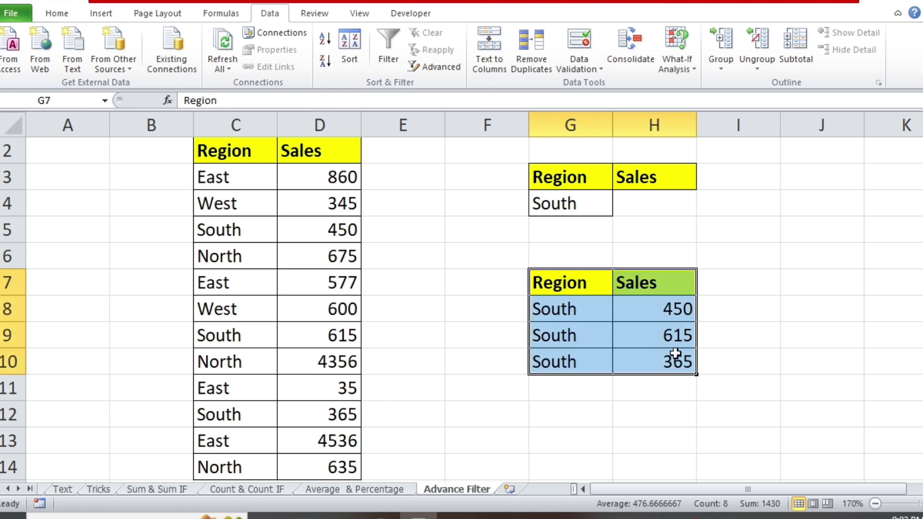
{"action": "left_click", "coordinate": [786, 336]}
{"action": "left_click", "coordinate": [567, 203]}
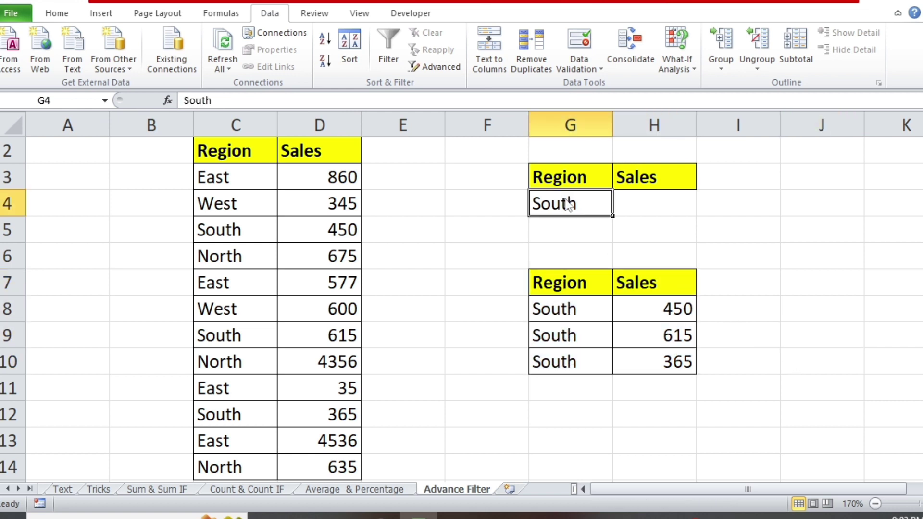
{"action": "key", "text": "Delete"}
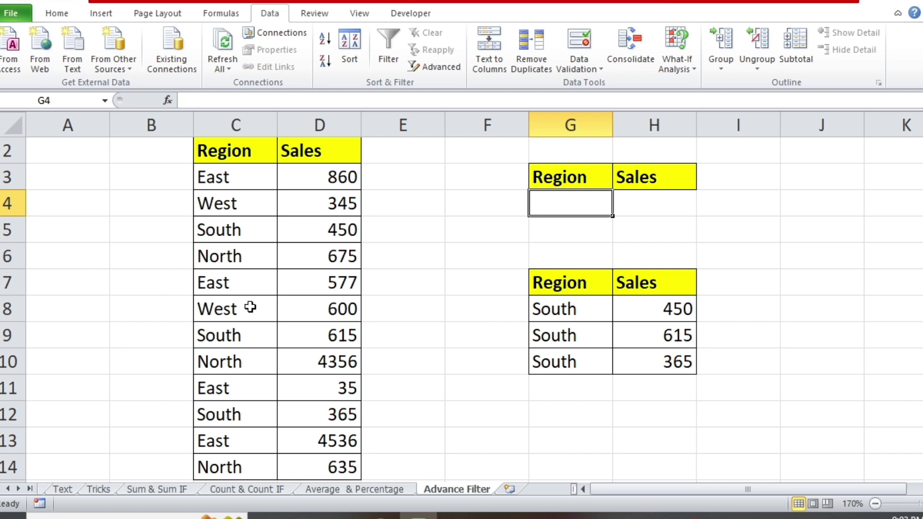
{"action": "left_click", "coordinate": [261, 275]}
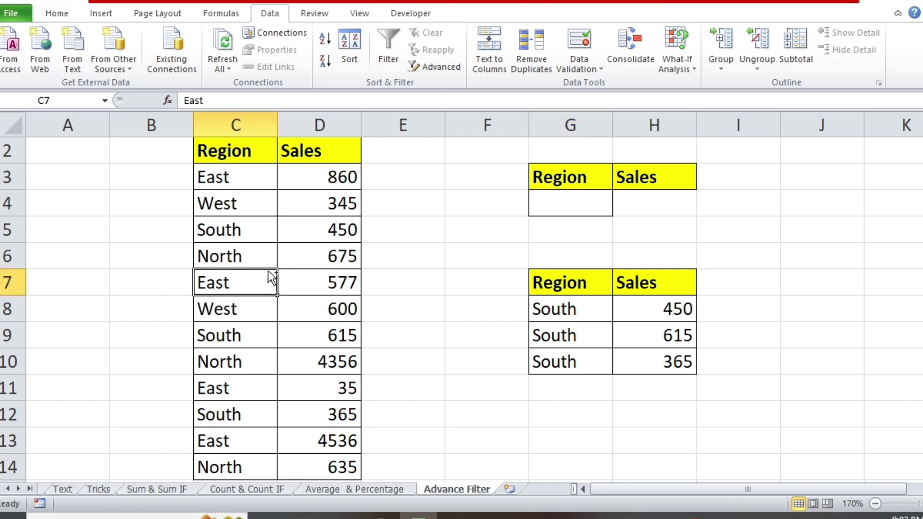
{"action": "key", "text": "ctrl+c"}
{"action": "left_click", "coordinate": [543, 206]}
{"action": "key", "text": "ctrl+v"}
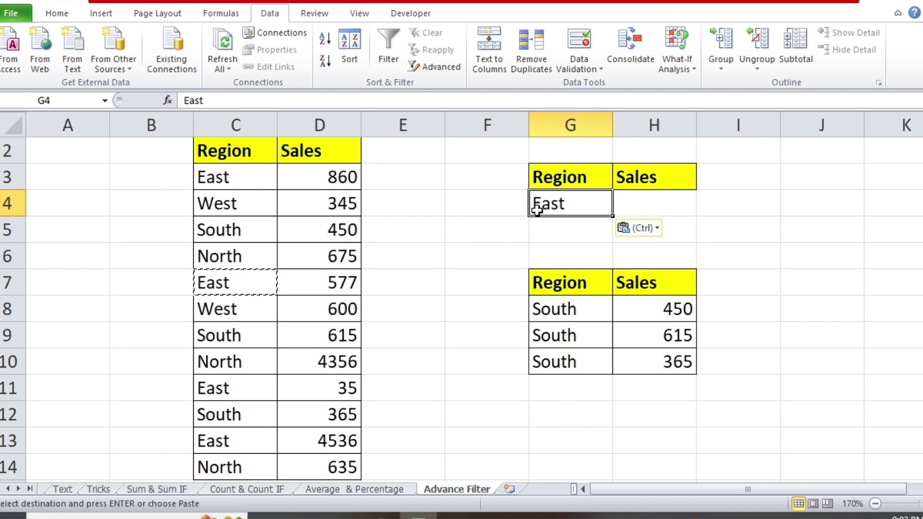
{"action": "left_click", "coordinate": [711, 220]}
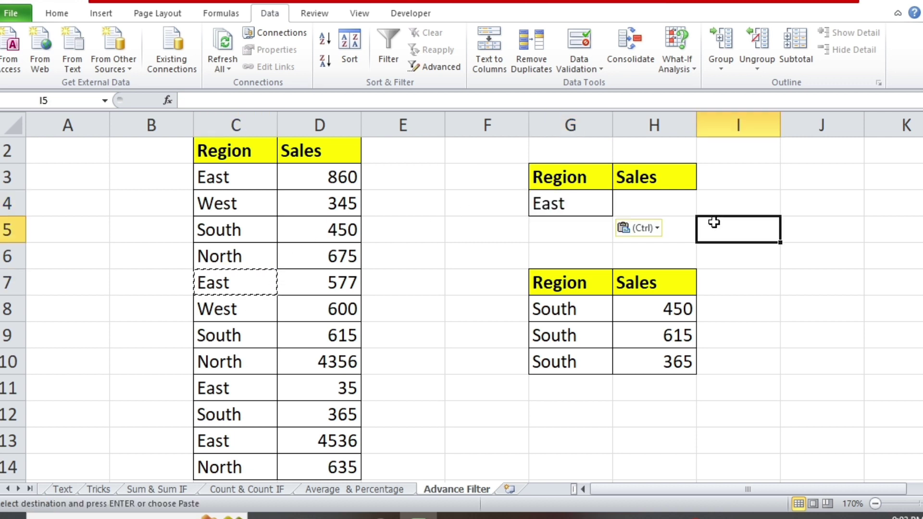
- Reopen Advanced Filter, clear the old destination and reset the criteria range to G3:G4
{"action": "left_click", "coordinate": [434, 70]}
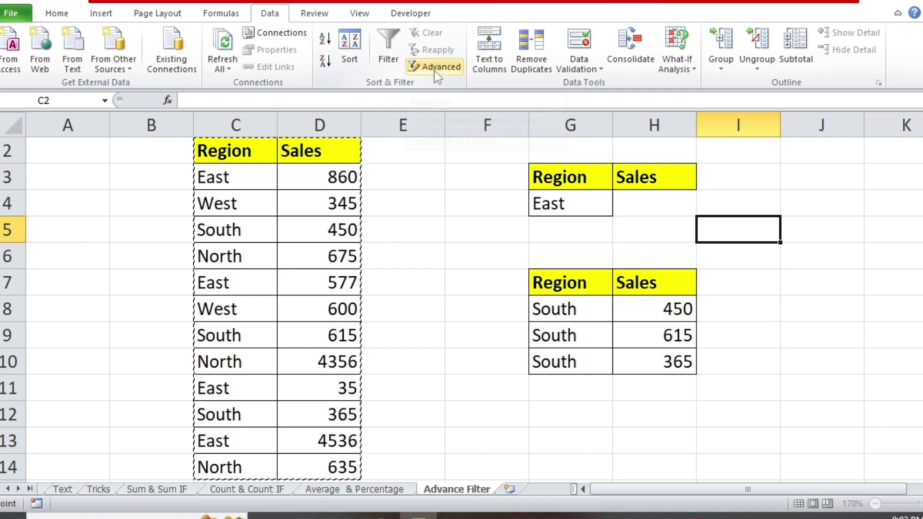
{"action": "left_click", "coordinate": [703, 195]}
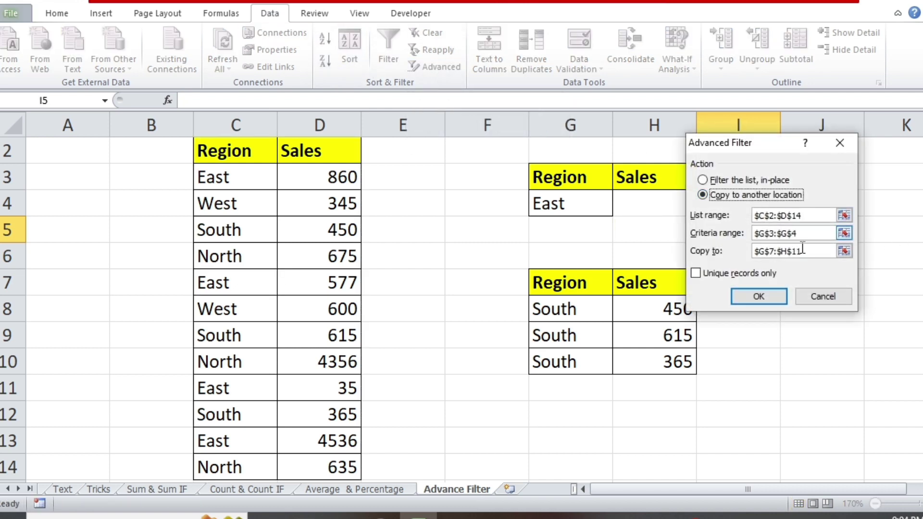
{"action": "left_click_drag", "start_coordinate": [815, 250], "coordinate": [721, 249]}
{"action": "key", "text": "BackSpace"}
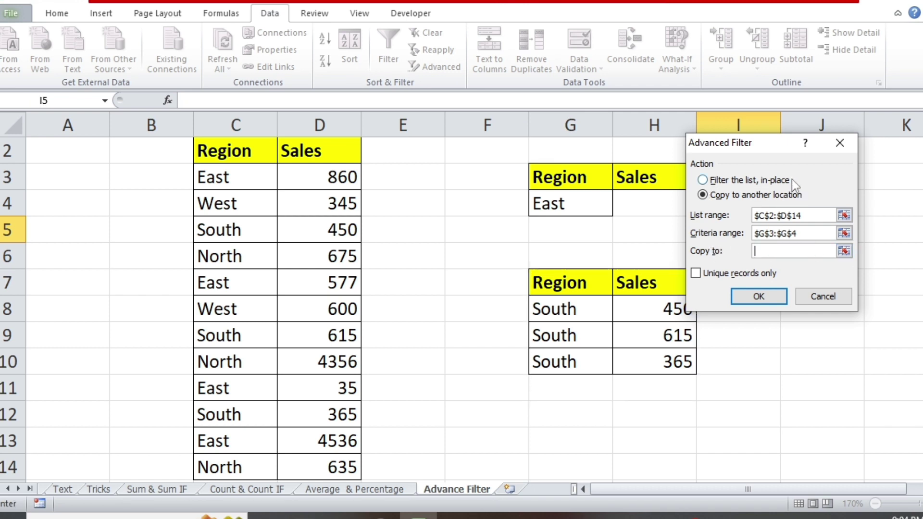
{"action": "left_click_drag", "start_coordinate": [760, 151], "coordinate": [843, 163]}
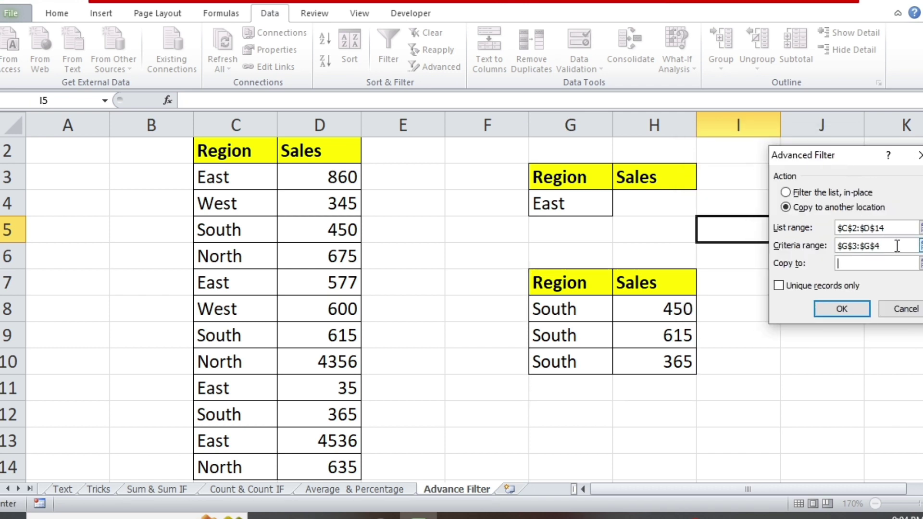
{"action": "left_click_drag", "start_coordinate": [898, 246], "coordinate": [813, 249]}
{"action": "key", "text": "BackSpace"}
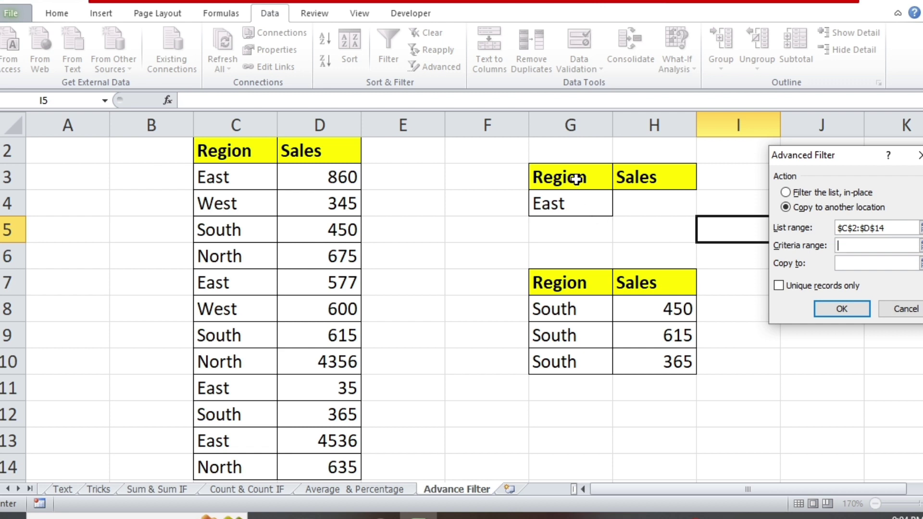
{"action": "left_click_drag", "start_coordinate": [584, 177], "coordinate": [576, 204]}
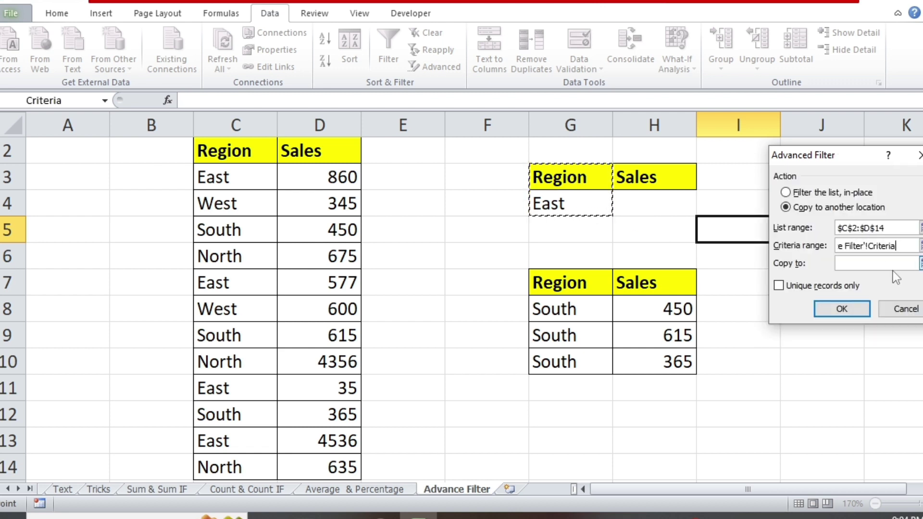
- Copy the East rows (860, 577, 35) to I10:J13, accepting the size warning
{"action": "left_click", "coordinate": [897, 262]}
{"action": "left_click_drag", "start_coordinate": [736, 361], "coordinate": [814, 442]}
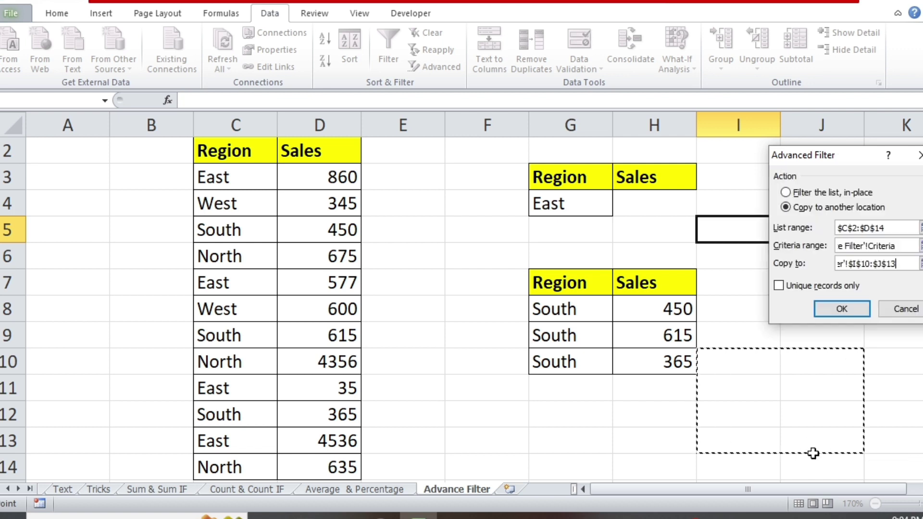
{"action": "left_click", "coordinate": [835, 309]}
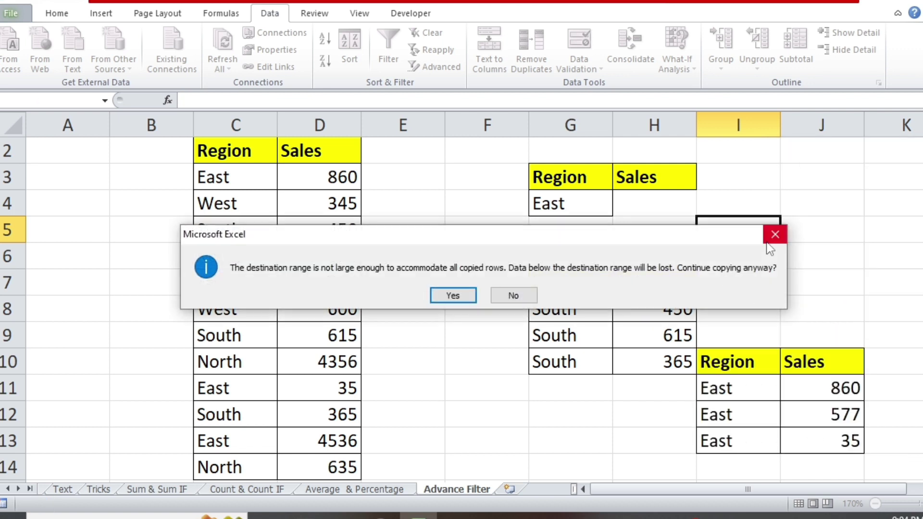
{"action": "key", "text": "Return"}
{"action": "left_click_drag", "start_coordinate": [711, 365], "coordinate": [821, 437]}
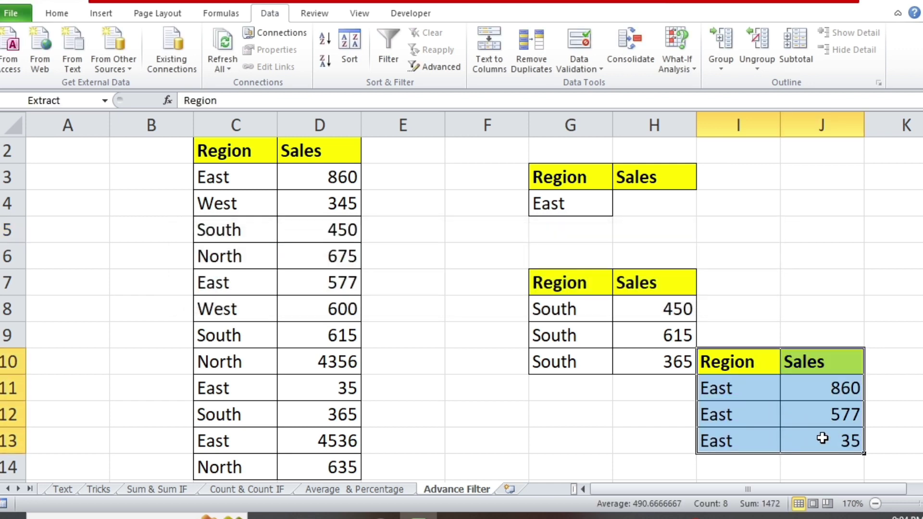
{"action": "left_click", "coordinate": [808, 273]}
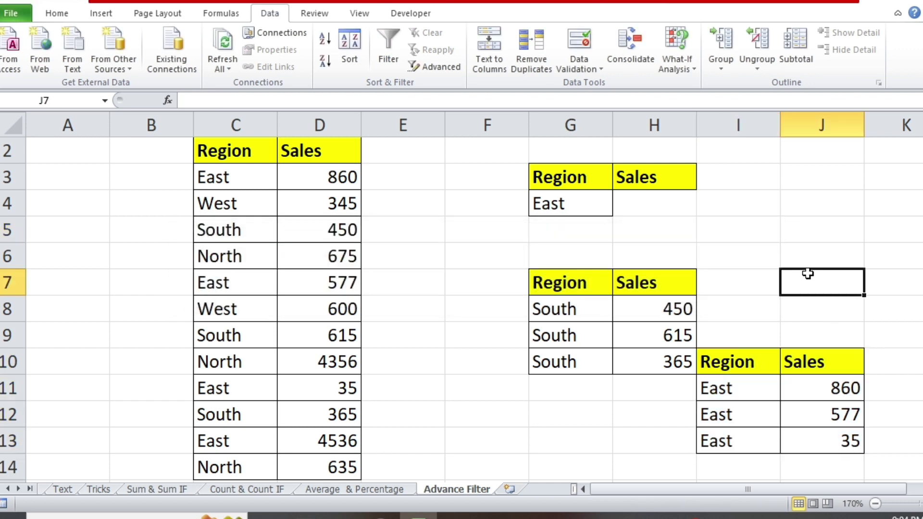